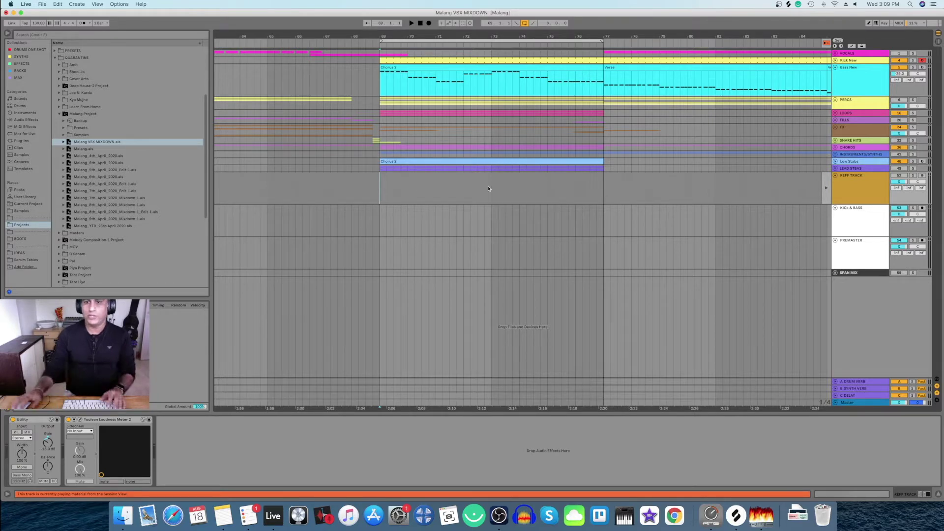
Select the Master track to show Multiband Dynamics, then play and stop the Malang mix.
left_click(850, 403)
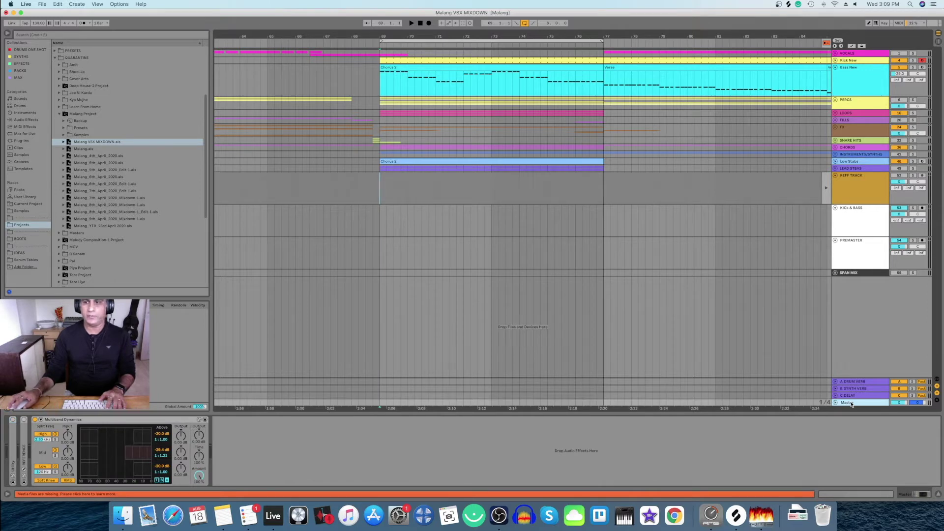
key("space")
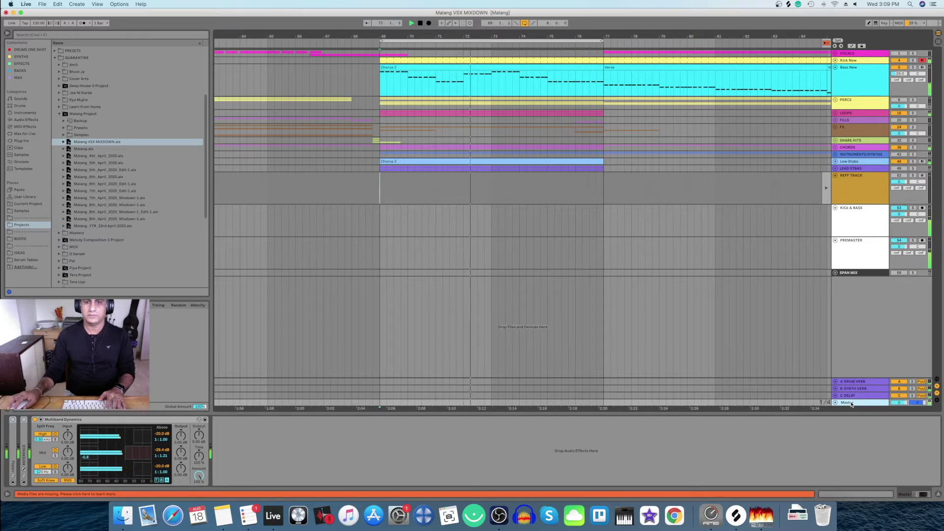
key("space")
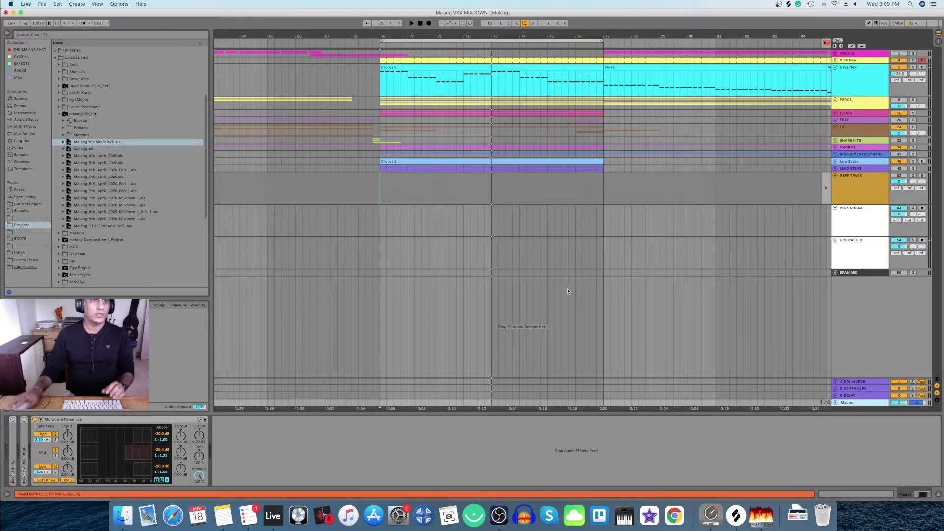
Add a Glue Compressor from the Audio Effects browser to the Master track.
left_click(18, 64)
left_click(81, 98)
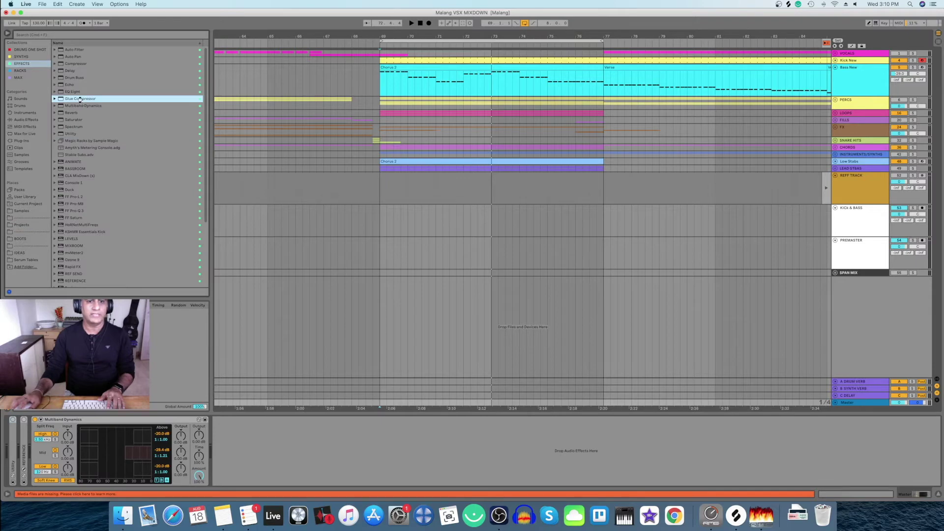
double_click(81, 99)
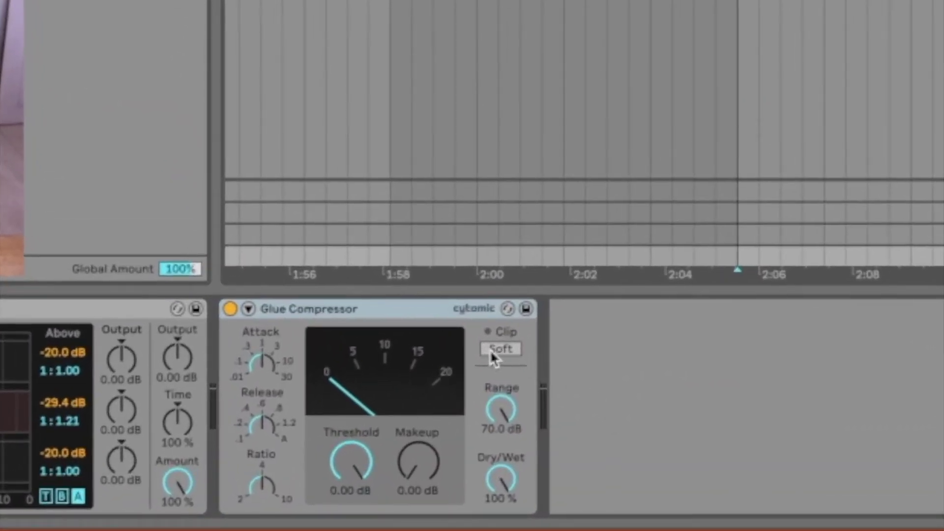
Turn on Clip Soft and raise the Glue Compressor's makeup gain, with the session mixer shown.
left_click(511, 351)
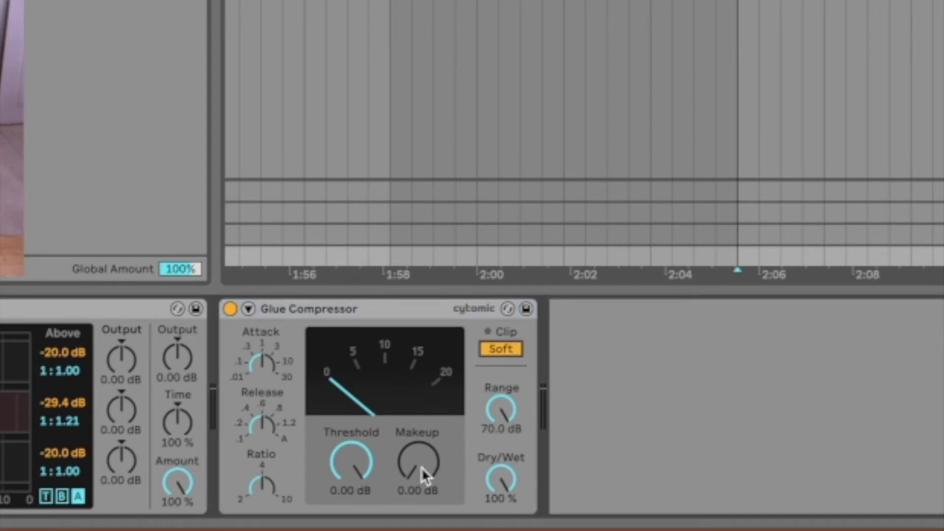
mouse_move(422, 467)
left_mouse_down()
mouse_move(423, 450)
mouse_move(410, 443)
left_mouse_up()
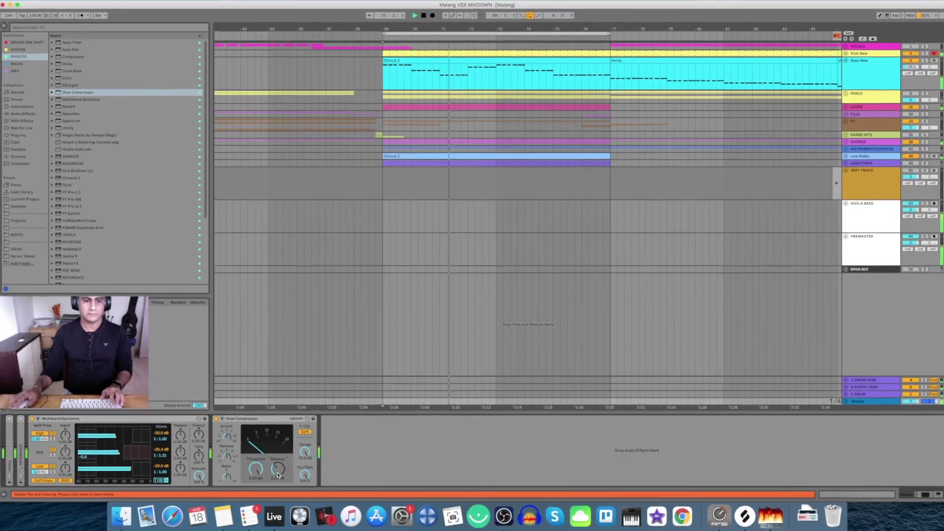
key("Tab")
left_click_drag(277, 468, 277, 458)
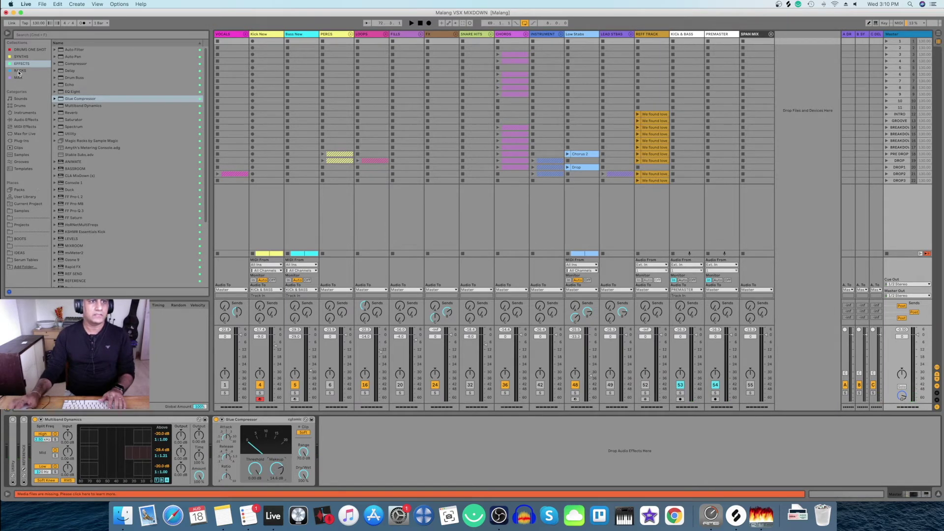
scroll(80, 220, "down", 5)
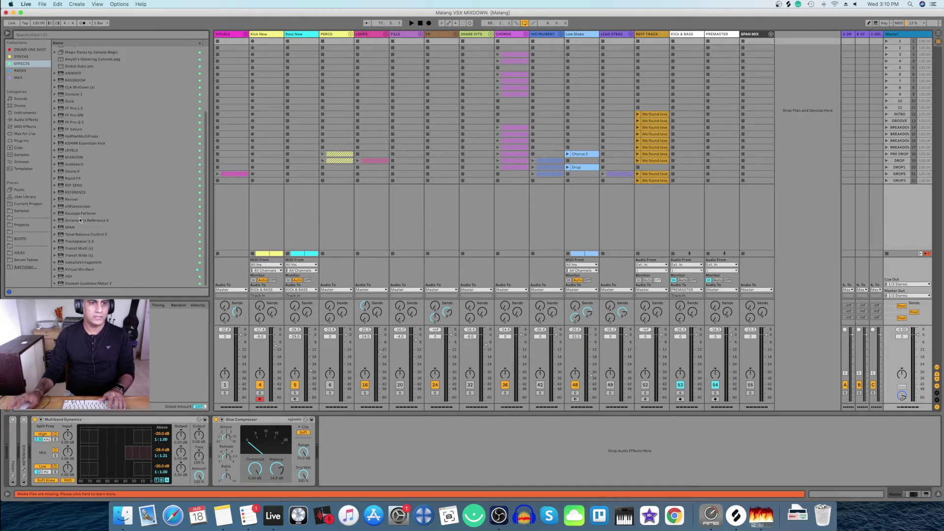
Load Youlean Loudness Meter 2 on Master, move its window aside, and measure about -8.8 LUFS.
left_click(96, 283)
key("Return")
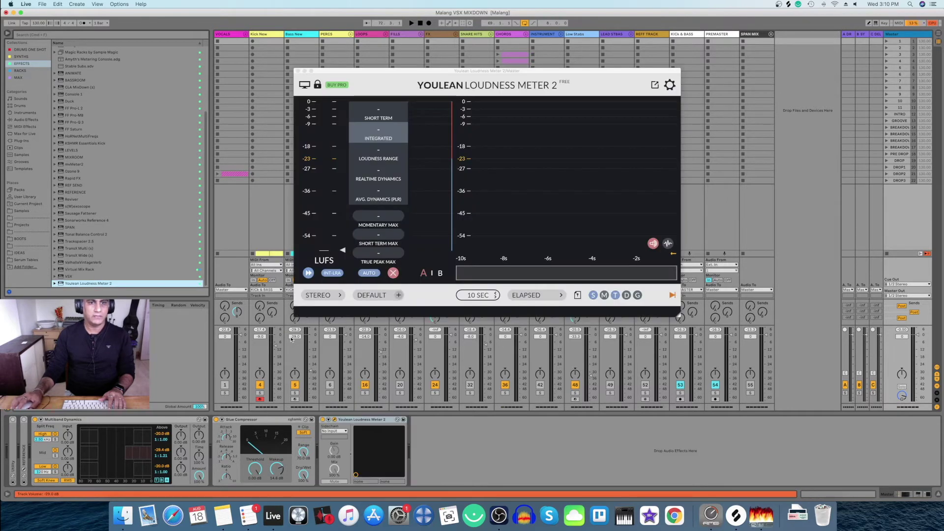
left_click_drag(452, 78, 613, 19)
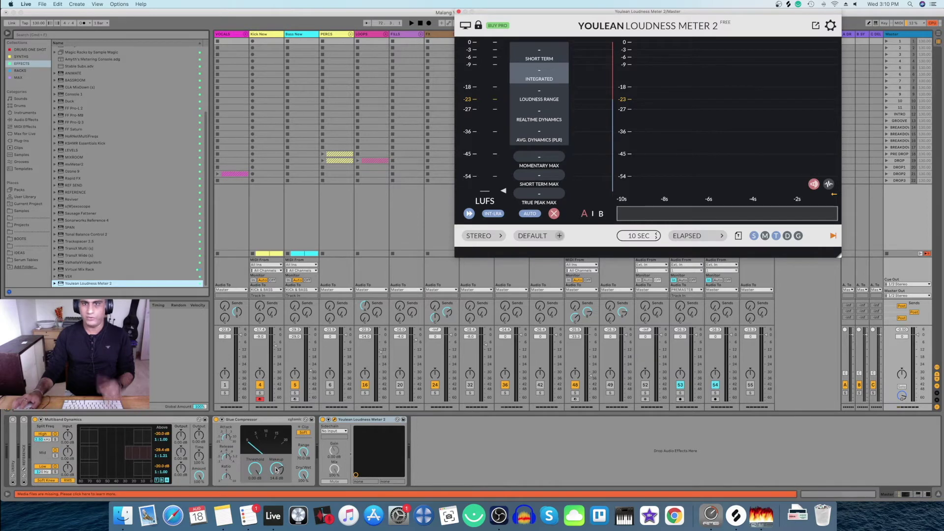
key("space")
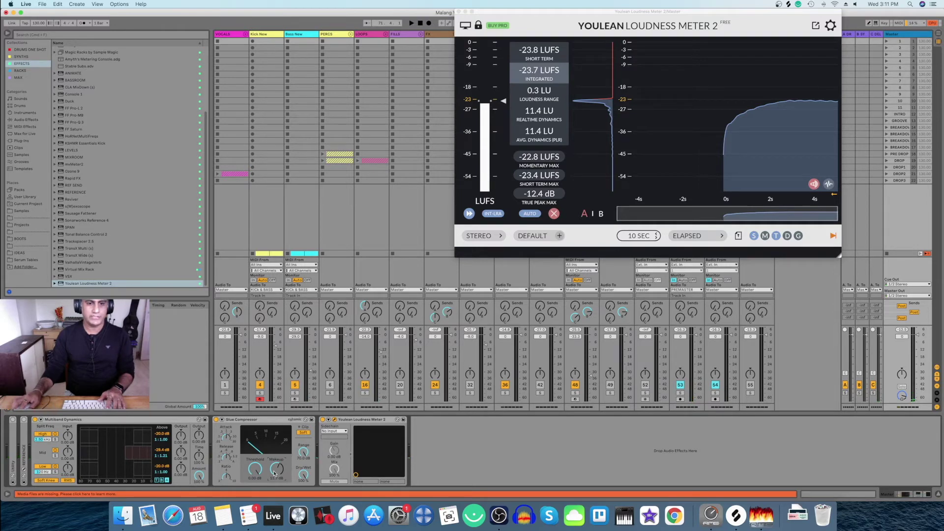
key("space")
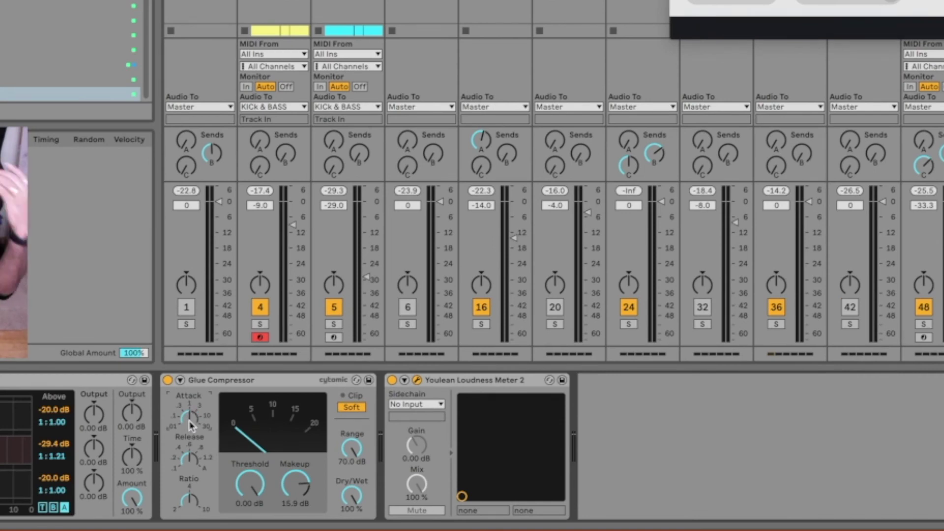
During playback, nudge the Glue Compressor makeup gain from 14.3 dB to 16.0 dB.
key("space")
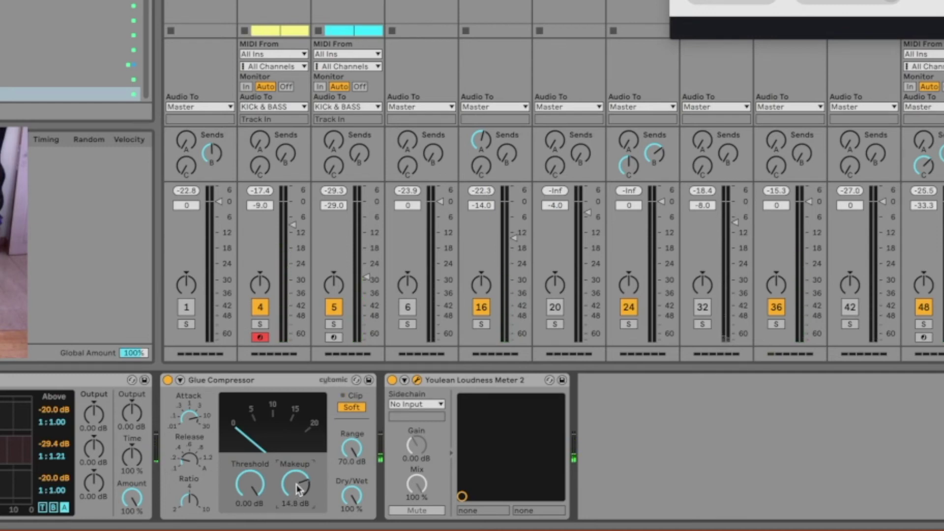
left_click_drag(298, 488, 298, 495)
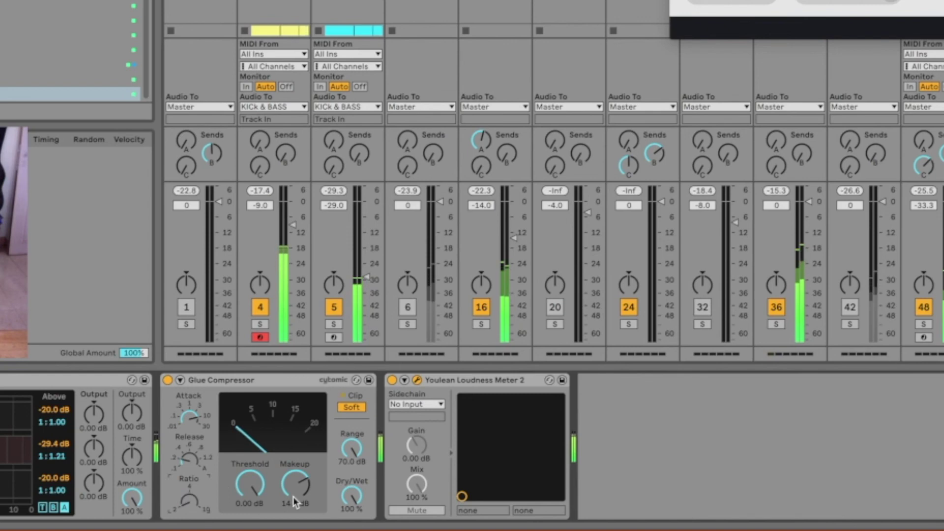
left_click_drag(295, 483, 302, 489)
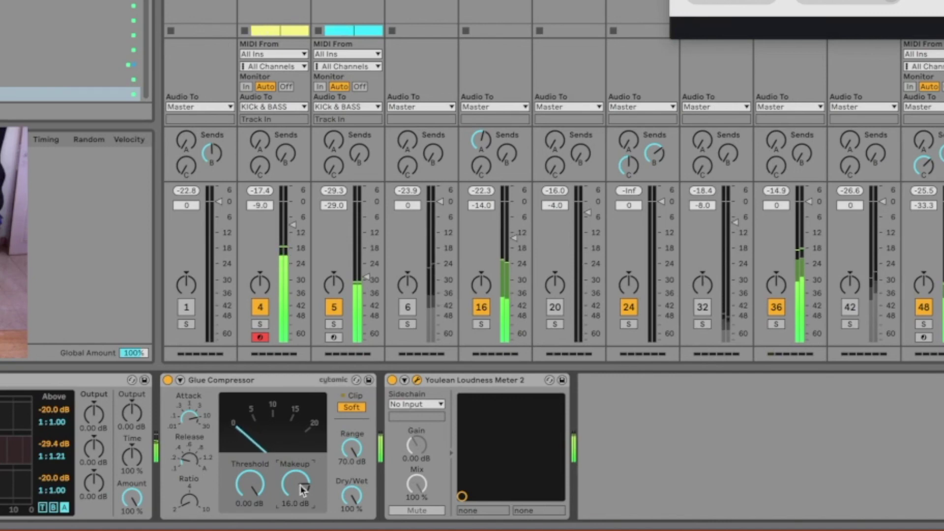